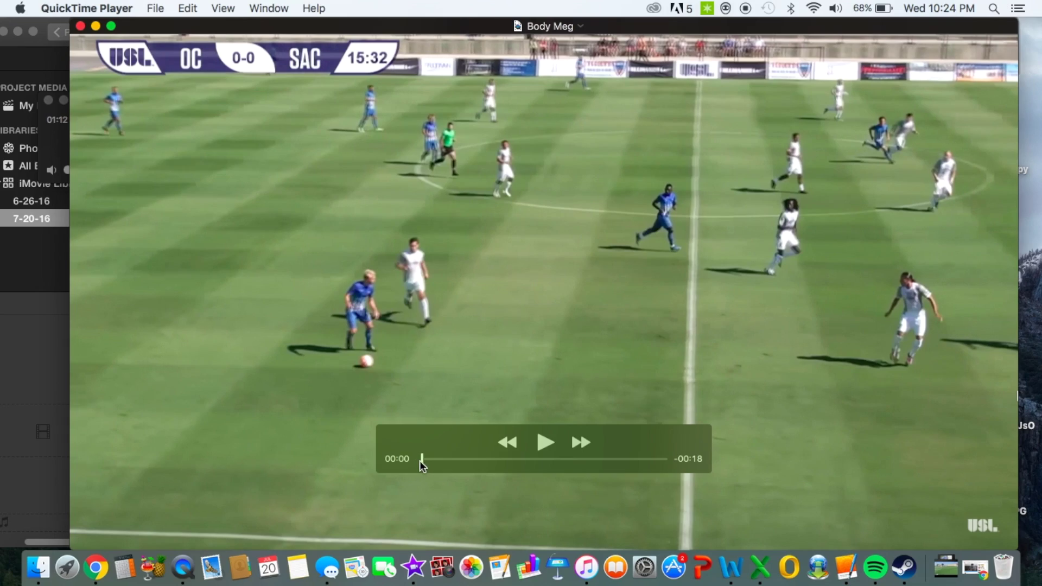
Play the Body Meg clip to review the footage and close its player window.
left_click(545, 445)
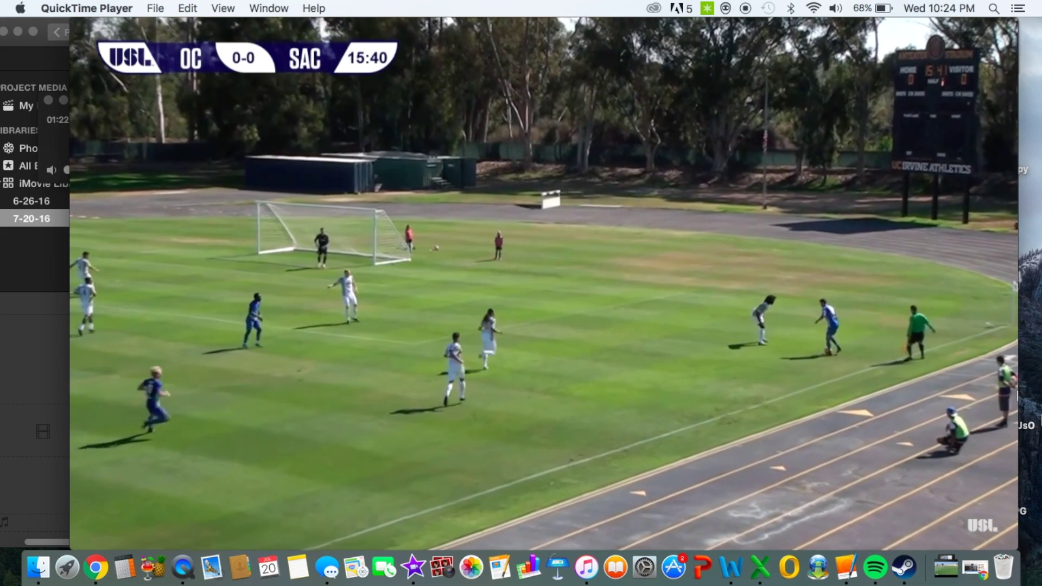
left_click(537, 441)
key("super+w")
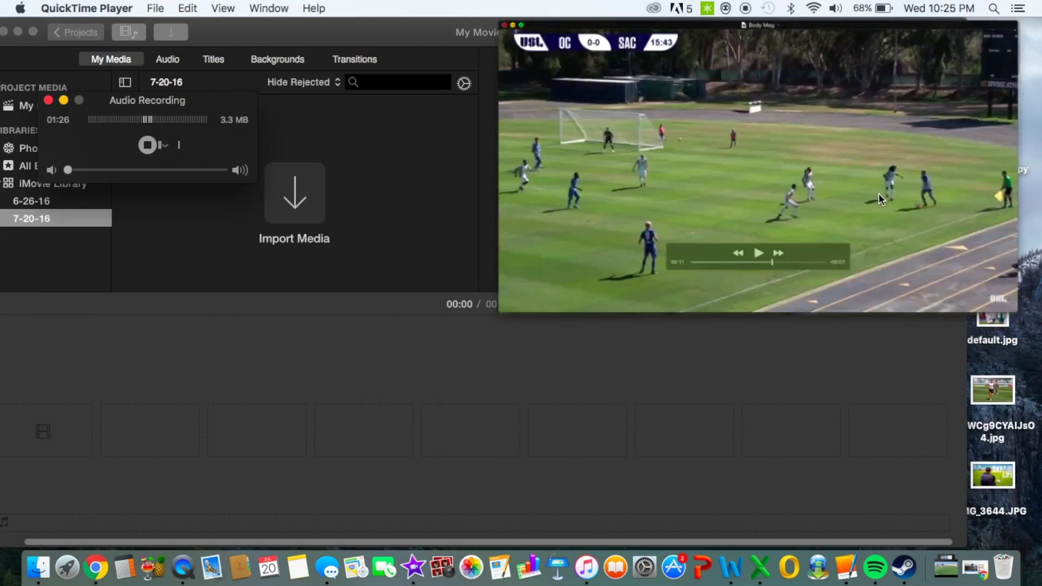
Add the Body Meg video from the desktop to the iMovie project timeline and bring the whole editing window into view.
left_click_drag(900, 114, 656, 332)
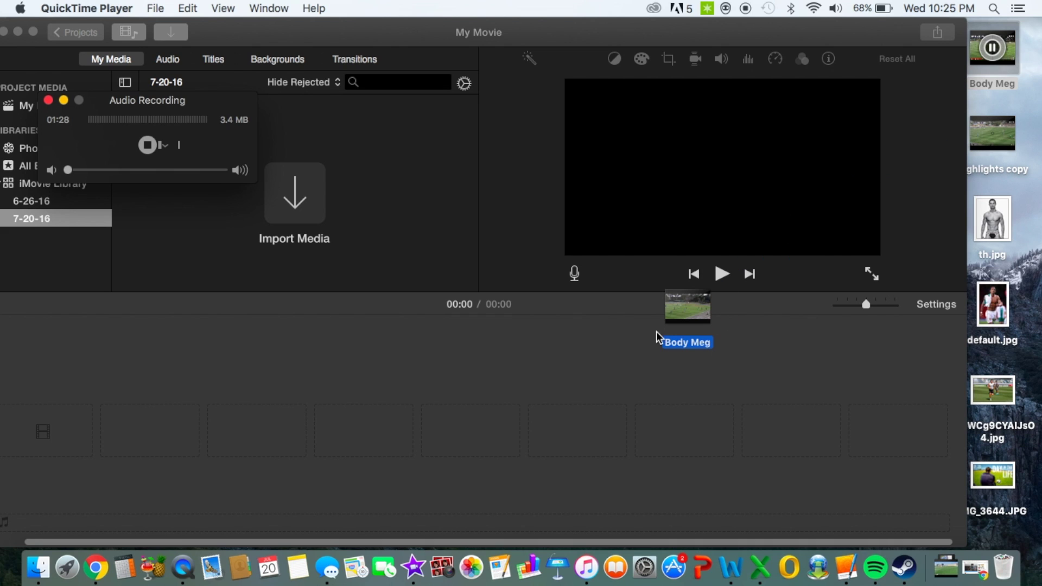
left_click_drag(164, 429, 158, 428)
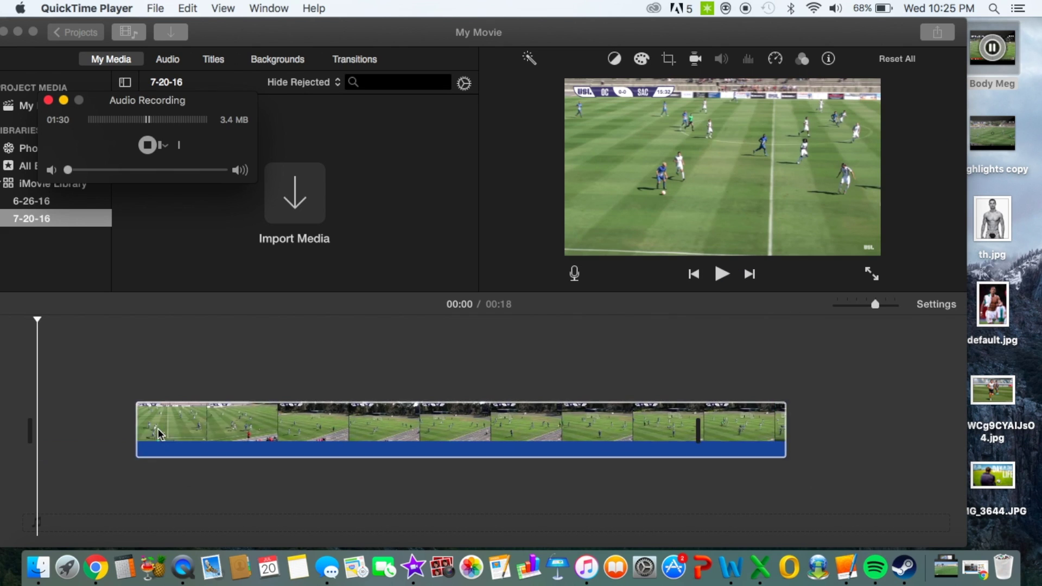
left_click(317, 315)
left_click_drag(268, 41, 327, 38)
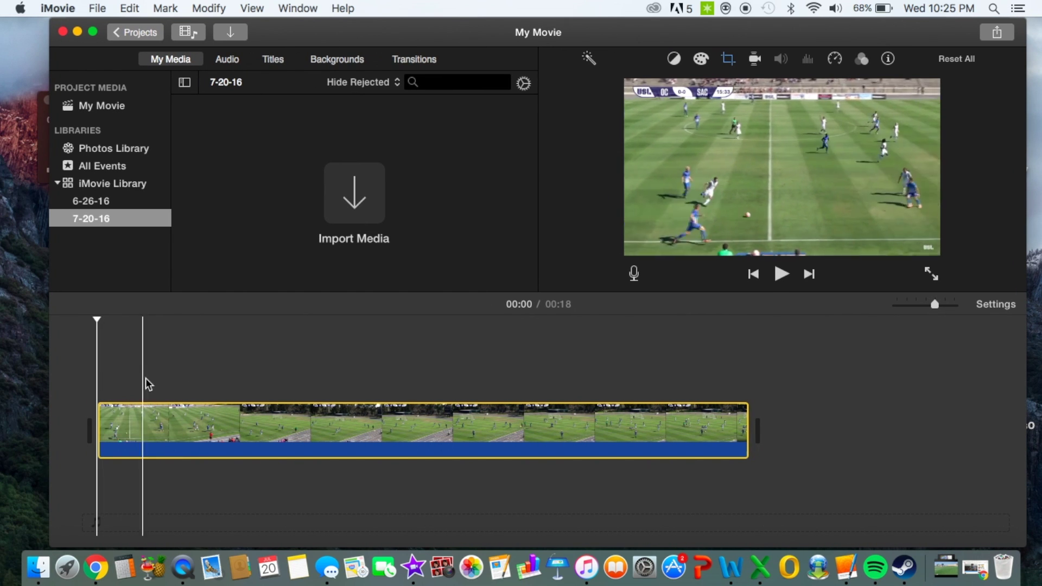
Split the Body Meg clip at 00:16, just before the web player controls appear, and delete the trailing piece.
mouse_move(99, 434)
left_mouse_down()
mouse_move(141, 436)
mouse_move(95, 432)
left_mouse_up()
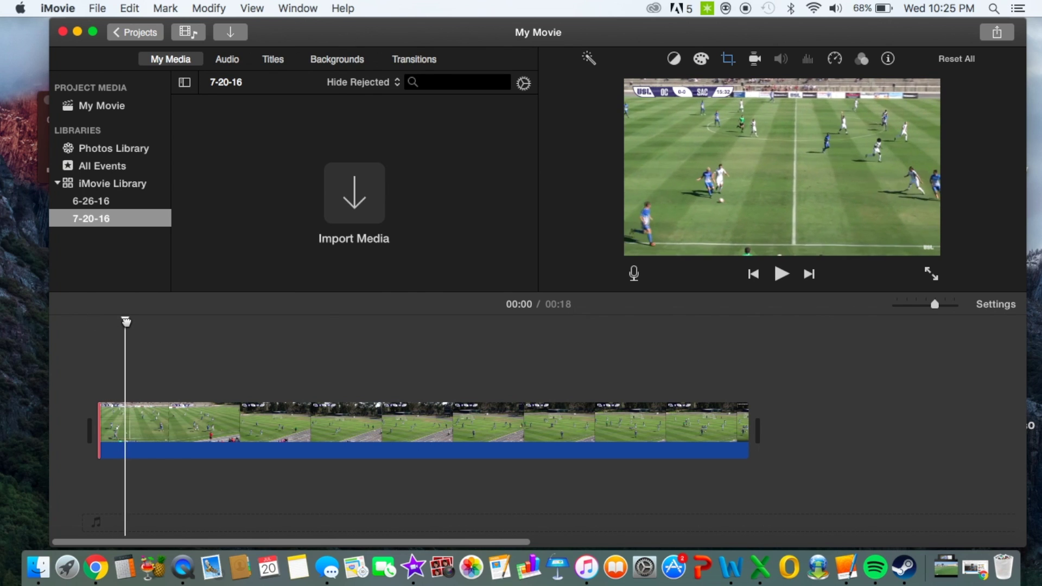
left_click_drag(128, 322, 139, 323)
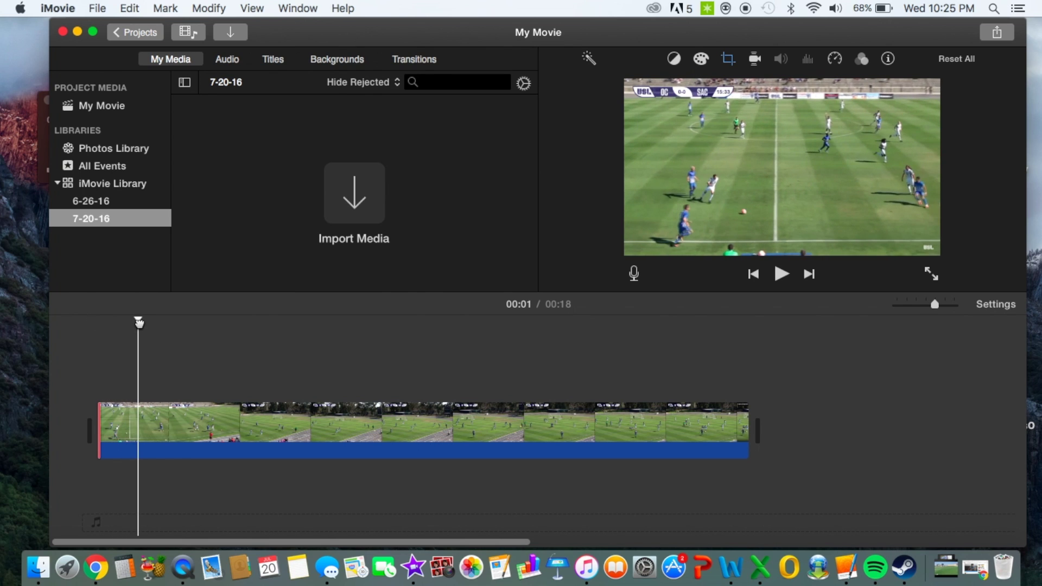
left_click_drag(139, 323, 665, 354)
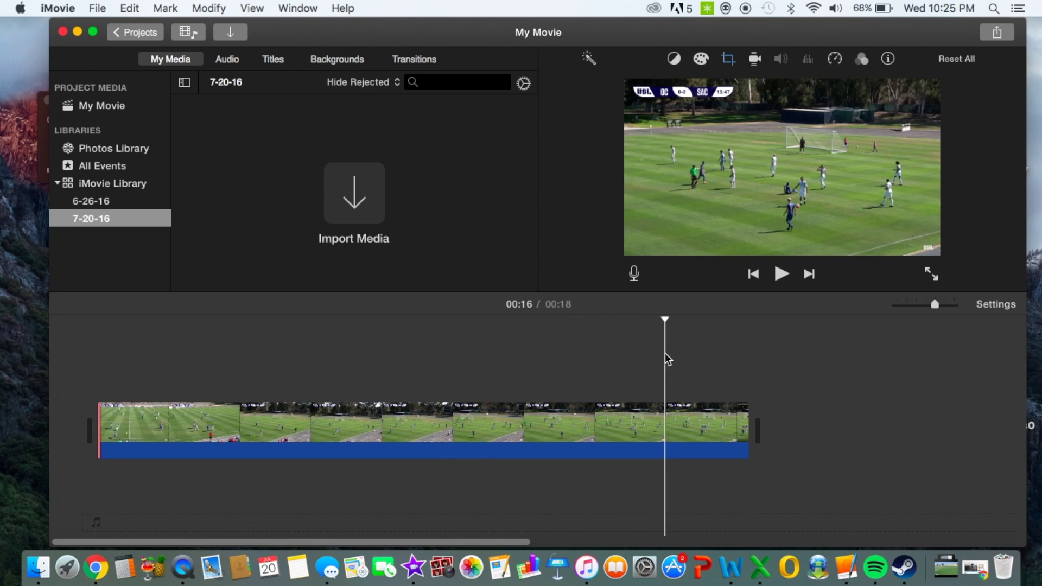
key("super+b")
left_click(710, 420)
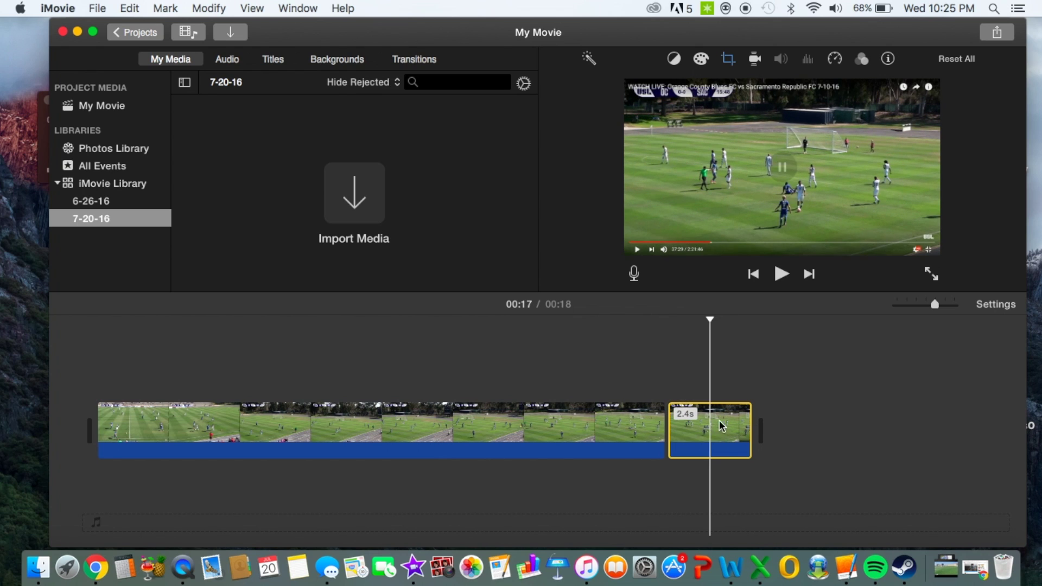
left_click_drag(751, 421, 705, 420)
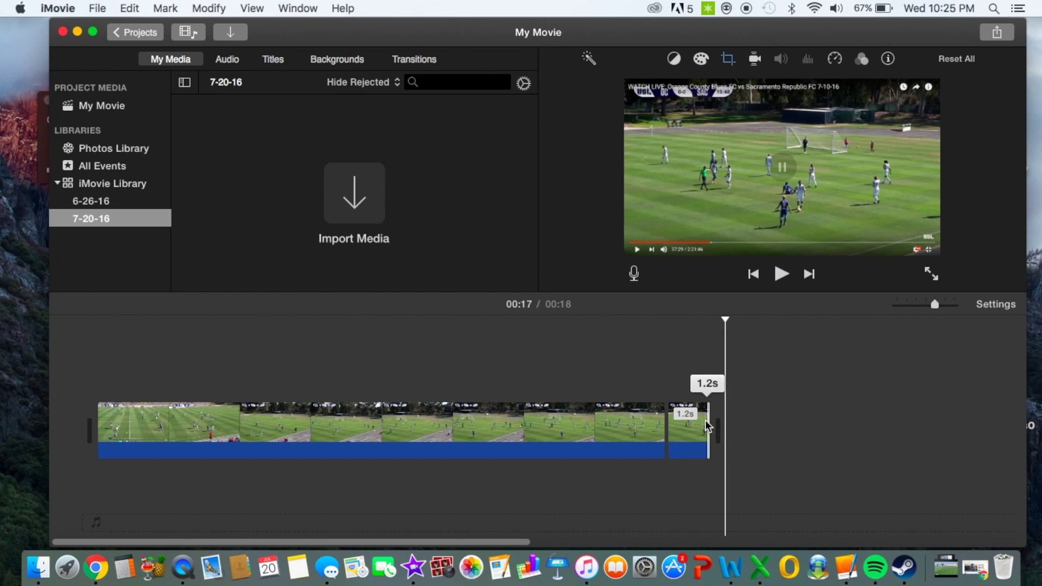
key("Delete")
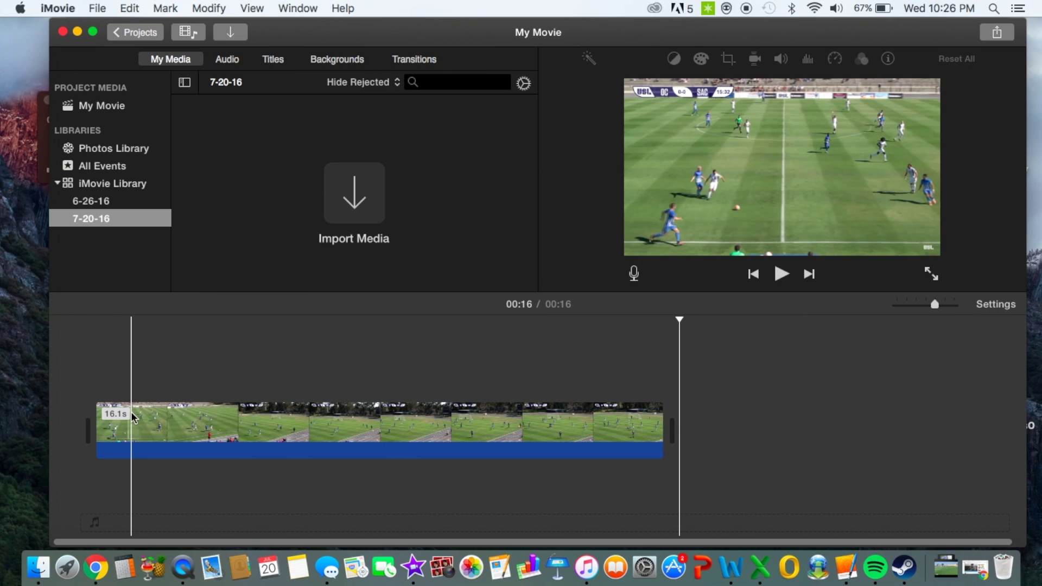
Add a freeze frame at 00:01 of the clip and shorten it until the whole clip lasts 18.1 s.
left_click(134, 418)
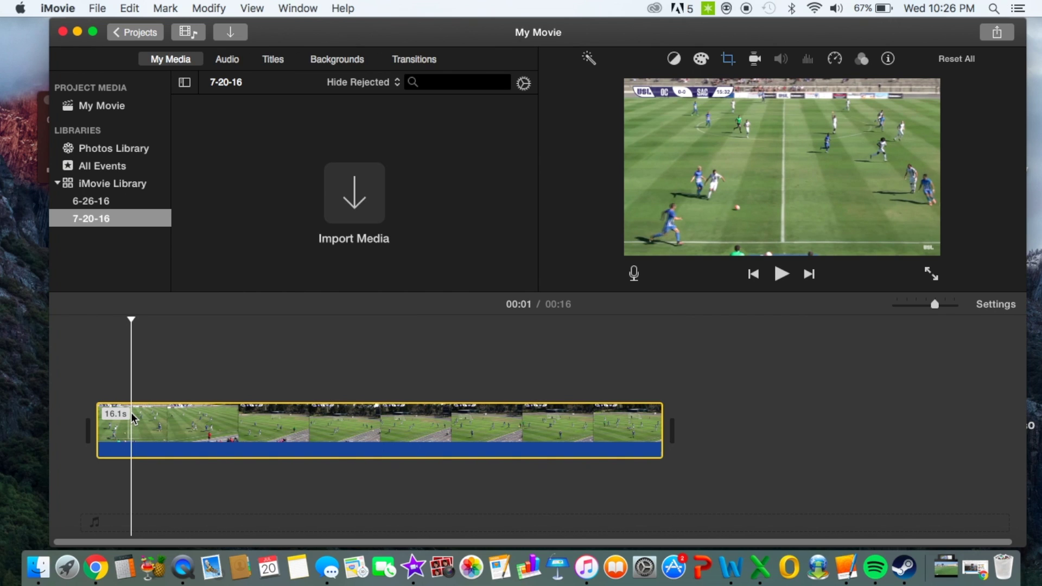
right_click(133, 418)
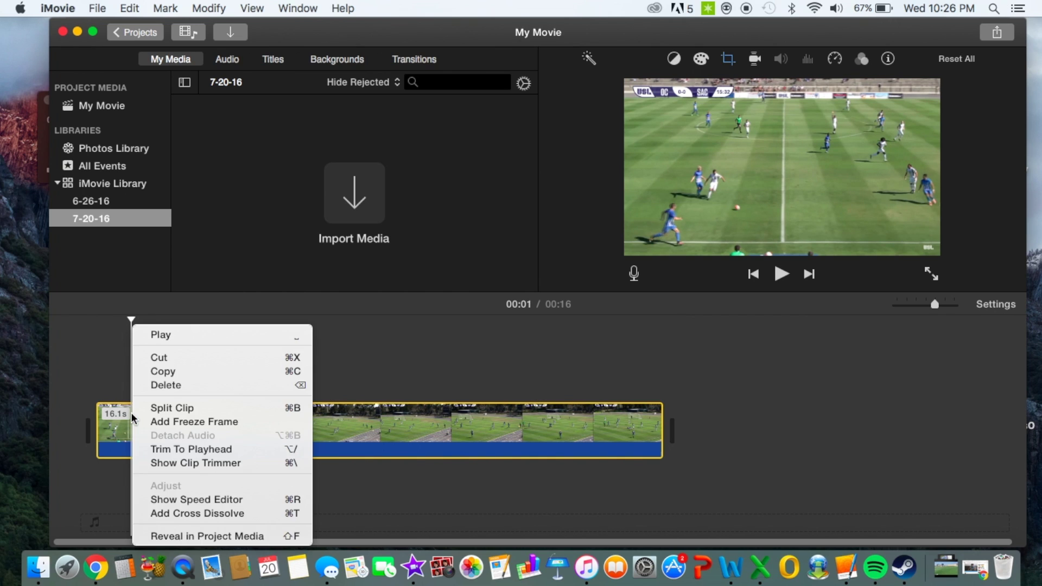
left_click(151, 422)
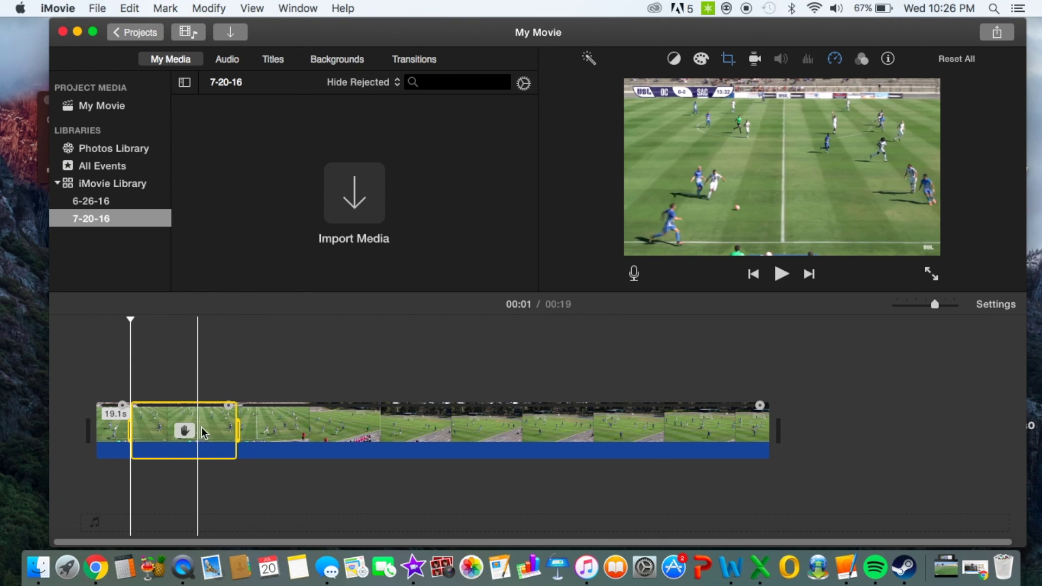
key("space")
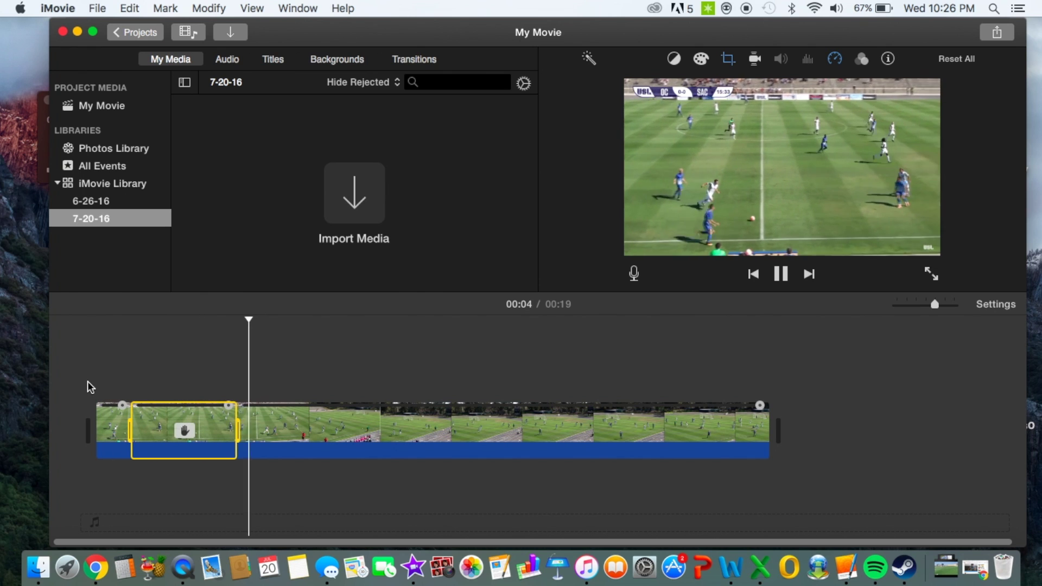
left_click(236, 429)
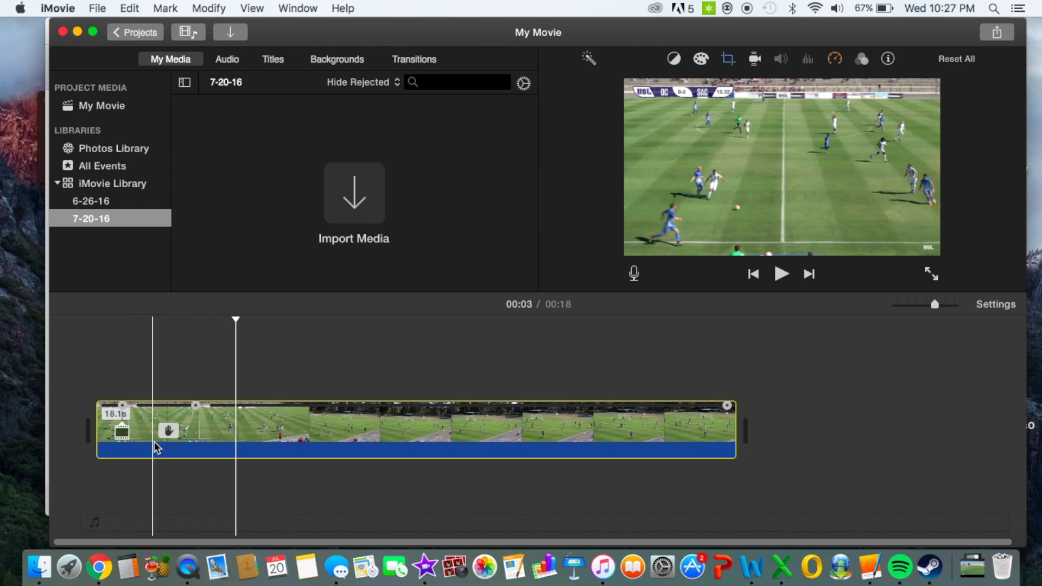
Switch to Chrome and search Google Images for "arrow png".
key("ctrl+Up")
left_click(253, 412)
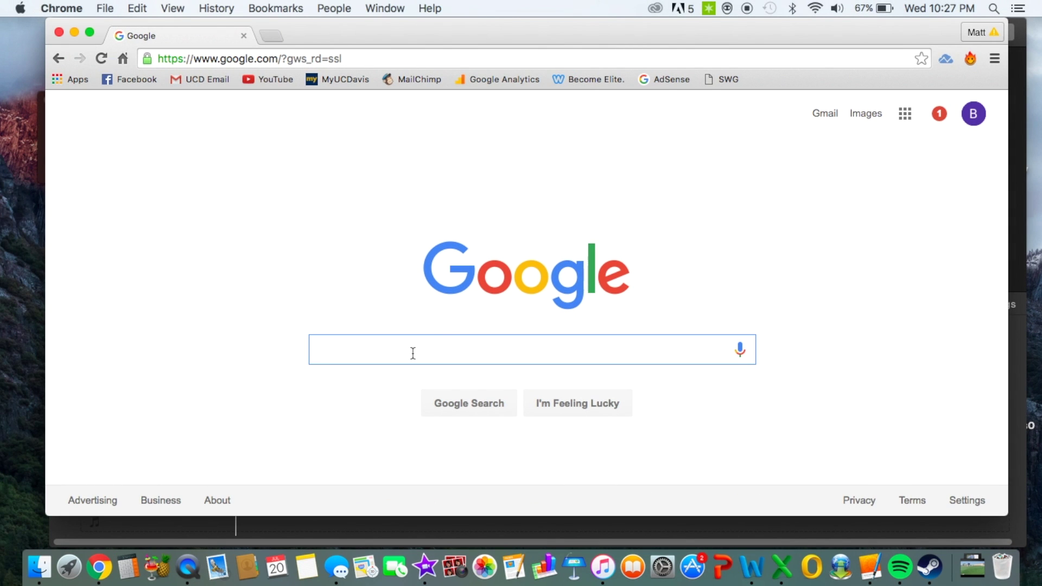
type("arrow png")
key("Return")
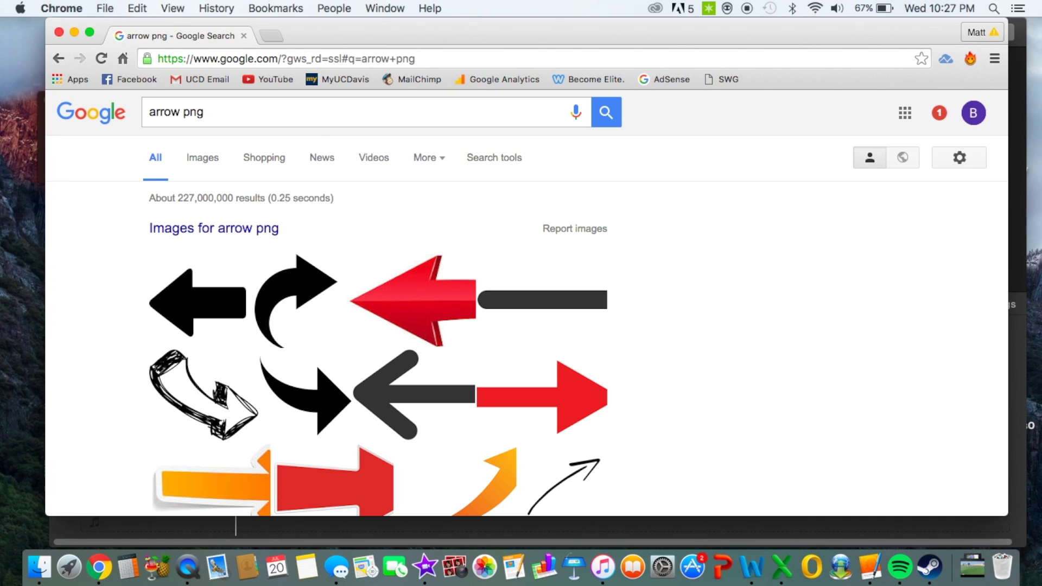
left_click(201, 164)
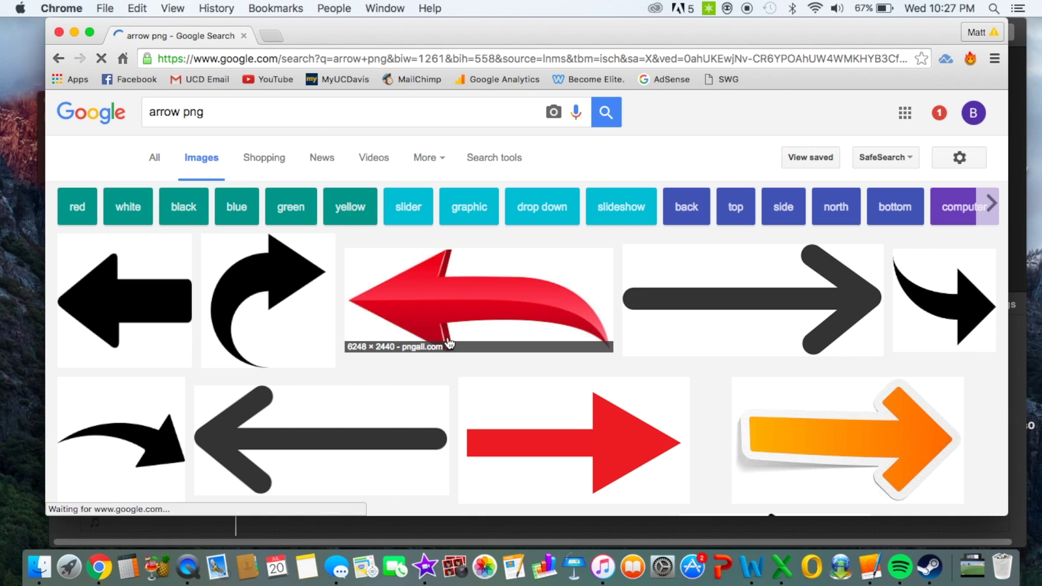
Find the blue left arrow transparent PNG among the image results and save it to the desktop.
scroll(722, 359, "down", 10)
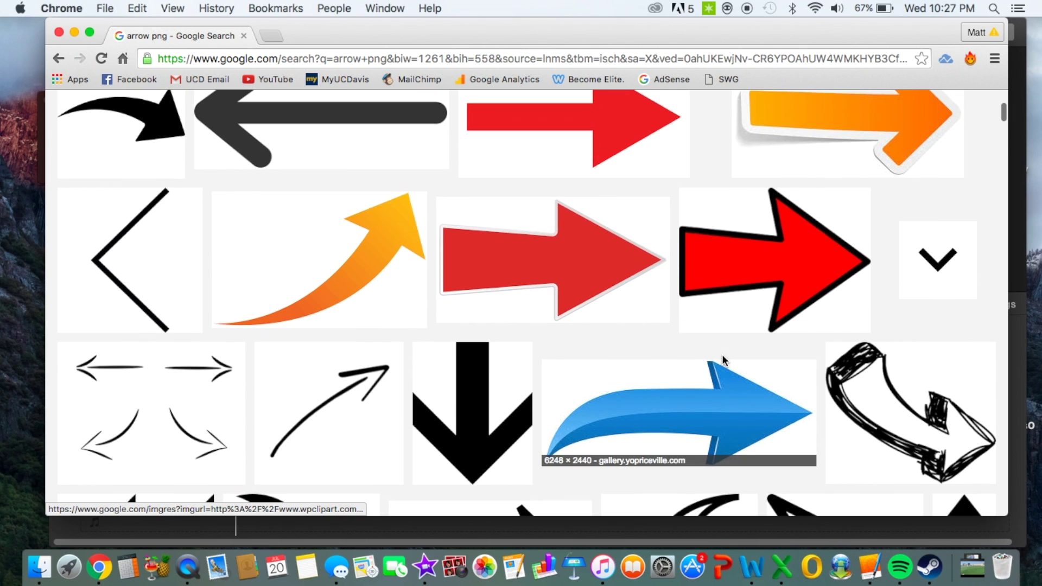
scroll(722, 354, "down", 5)
scroll(722, 356, "down", 10)
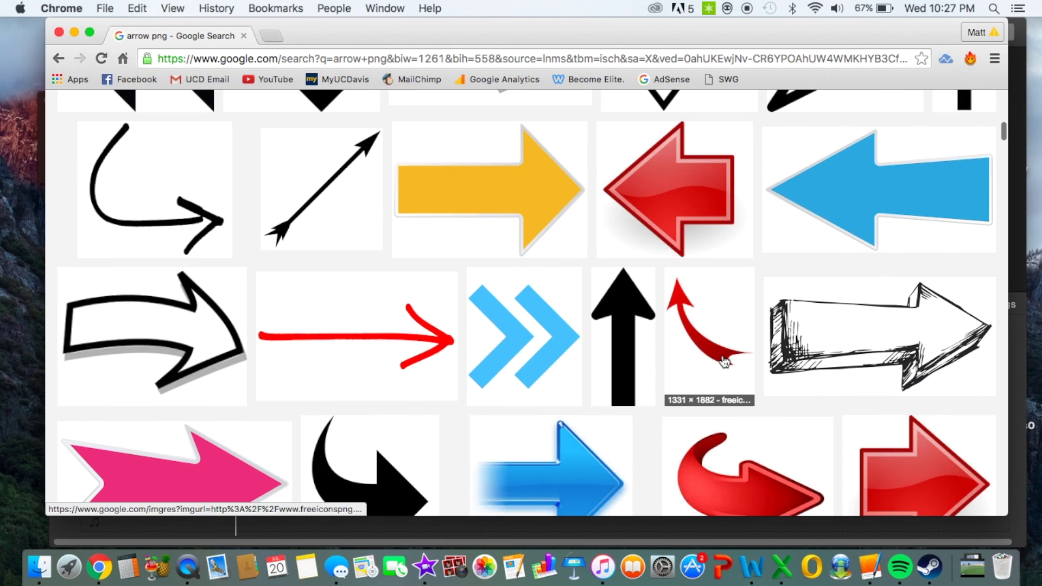
left_click(838, 196)
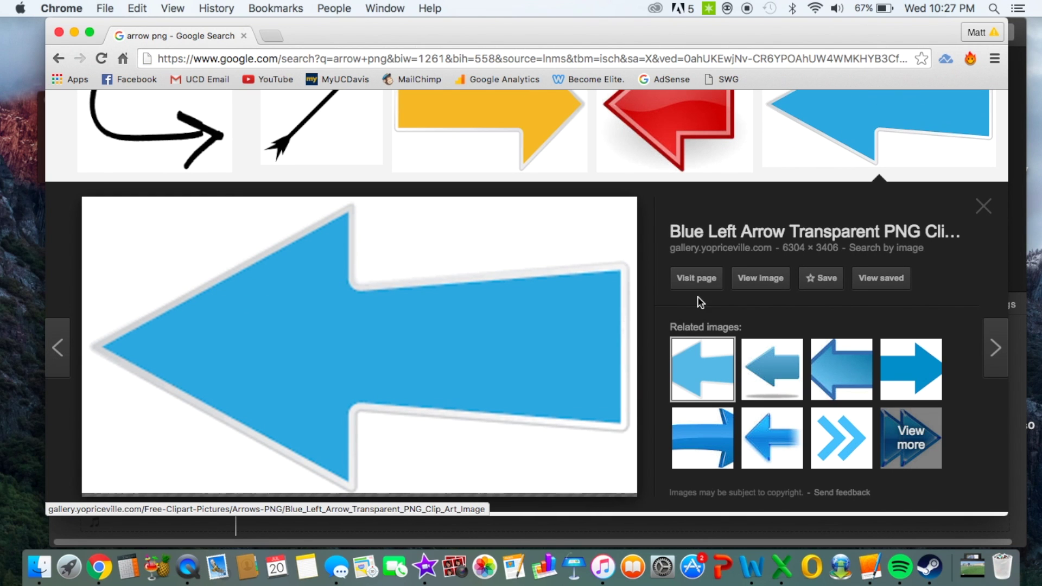
left_click_drag(311, 344, 19, 266)
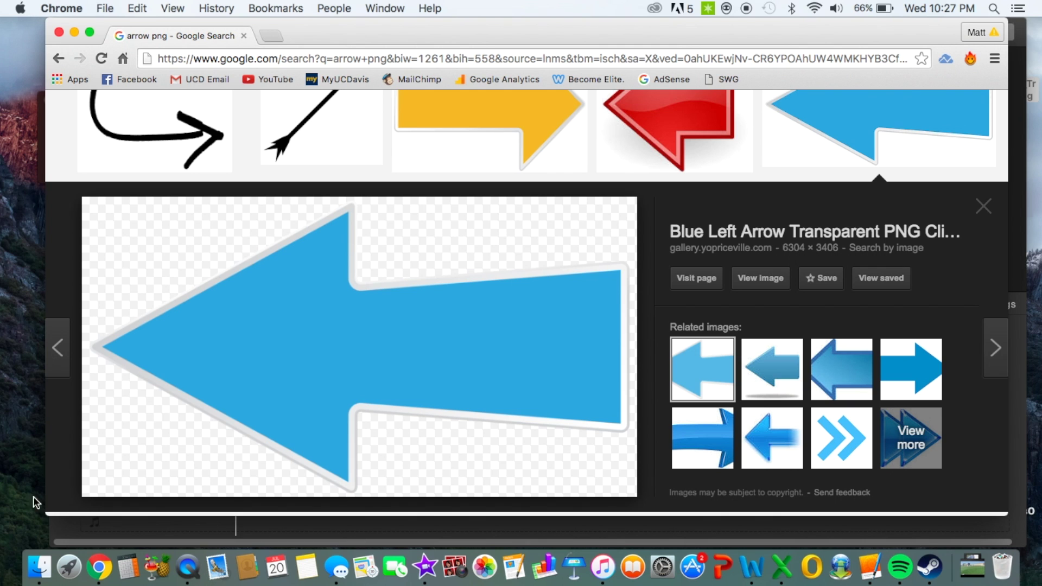
left_click(4, 521)
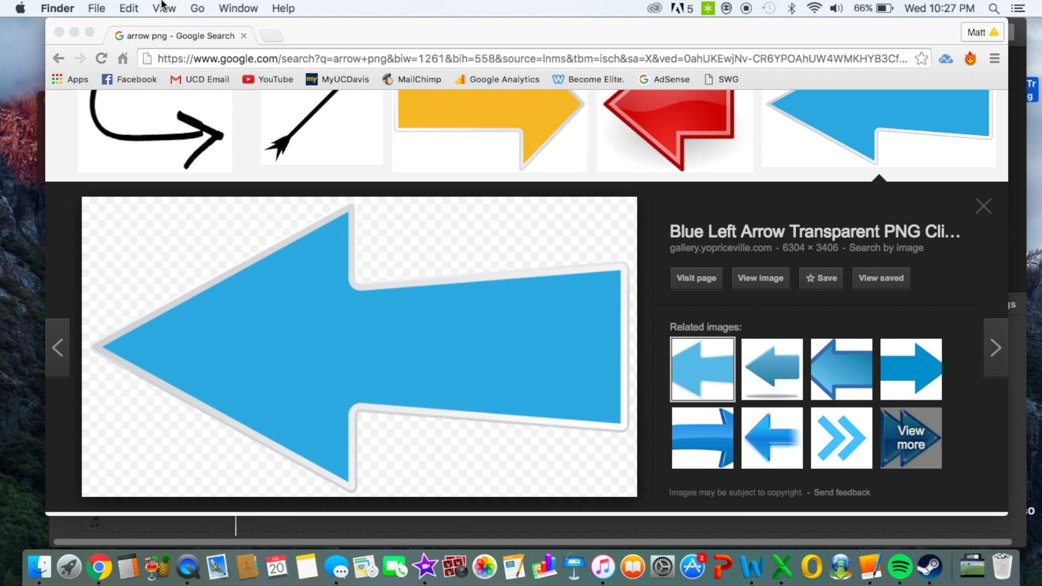
Return to iMovie, overlay the blue arrow PNG above the freeze frame, and trim it to 1.8 s so it ends with the freeze.
left_click(74, 33)
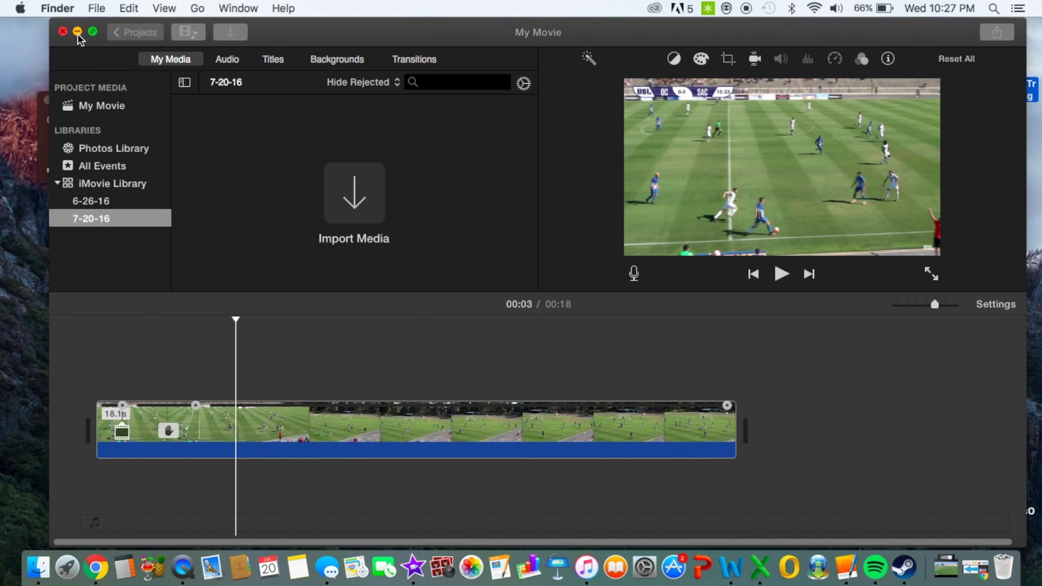
left_click_drag(412, 32, 358, 16)
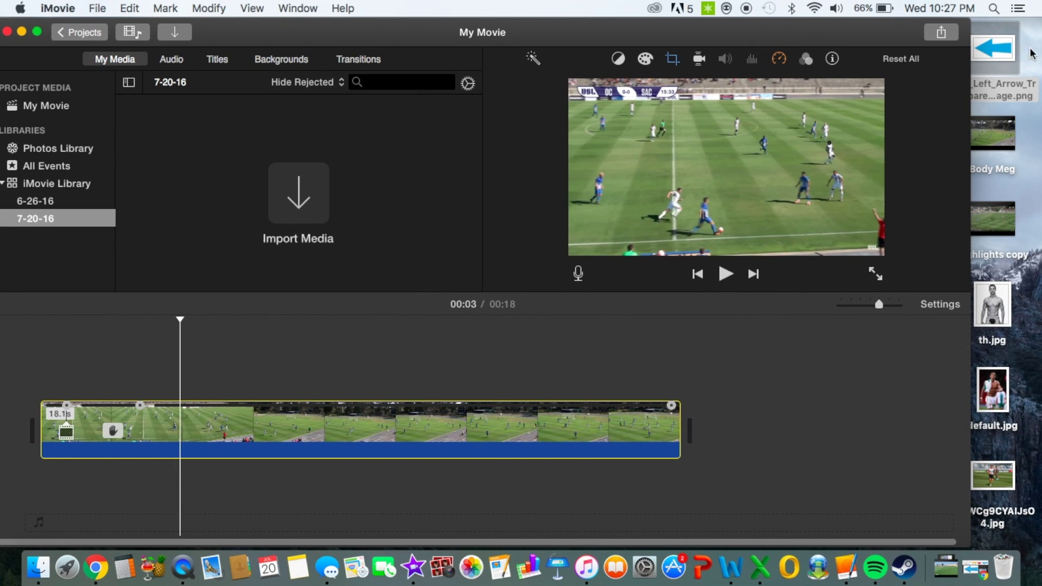
left_click_drag(1002, 54, 80, 381)
left_click_drag(218, 391, 141, 394)
key("slash")
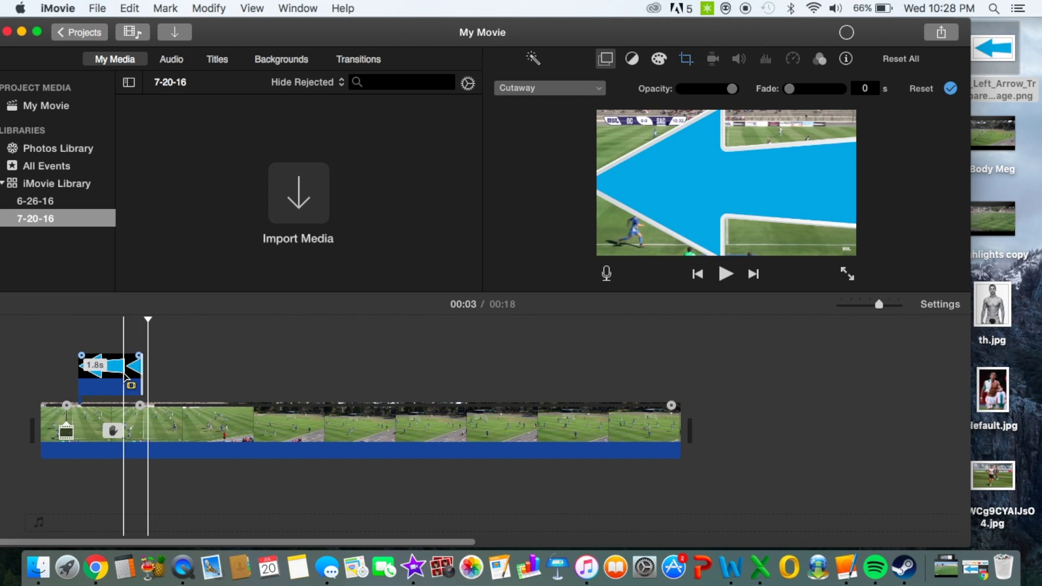
Set the arrow overlay to Picture in Picture, shrink it, and place it beside the blue player near the frame's lower-left corner.
left_click(119, 374)
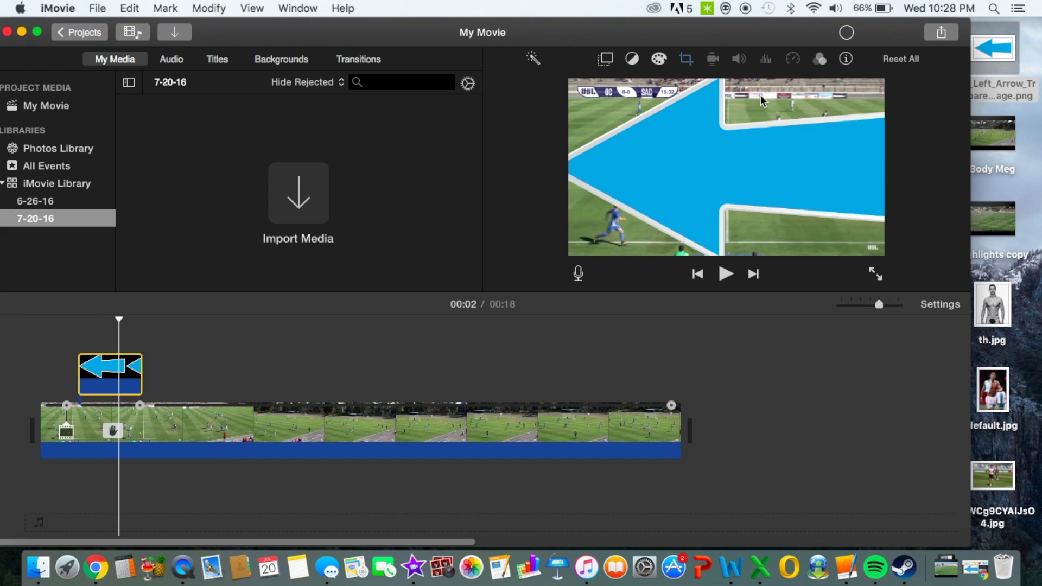
left_click(606, 59)
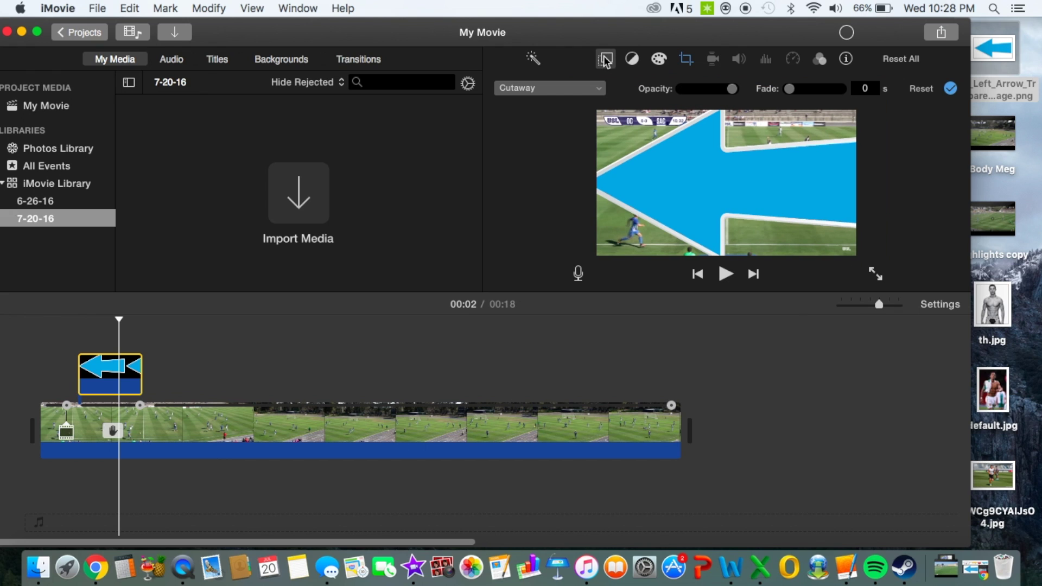
left_click(578, 88)
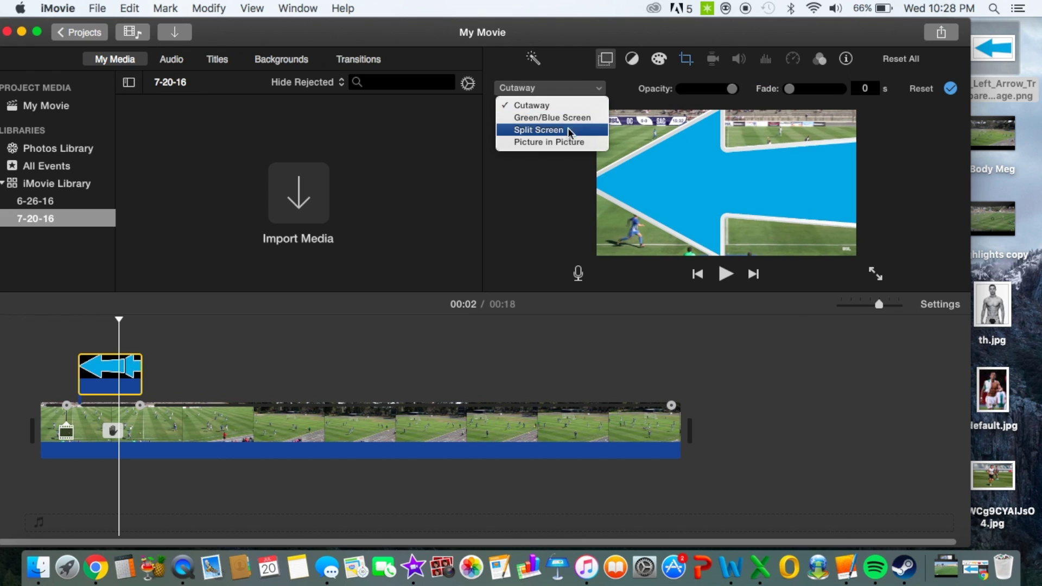
left_click(565, 141)
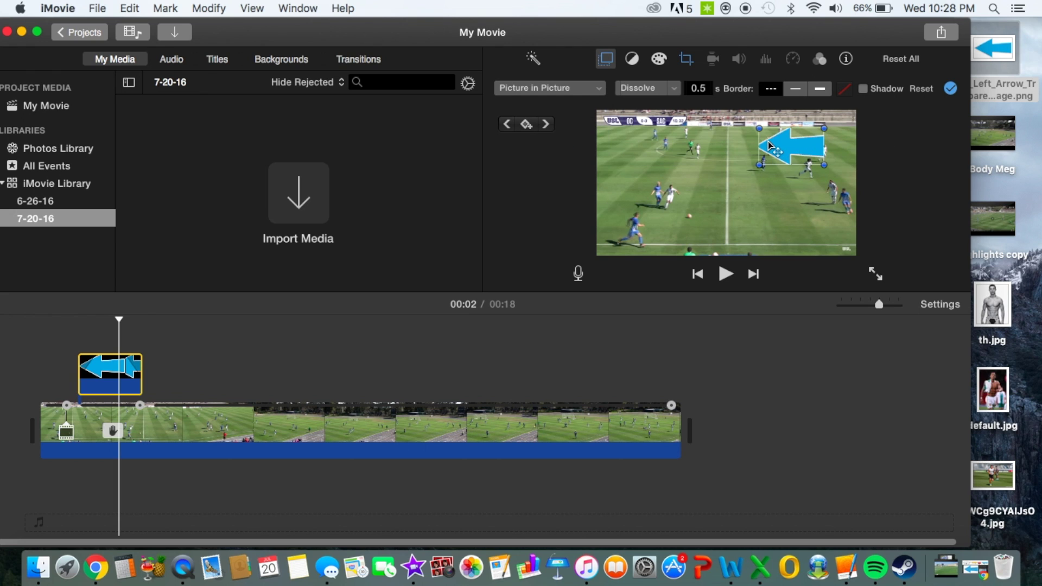
left_click_drag(768, 145, 671, 236)
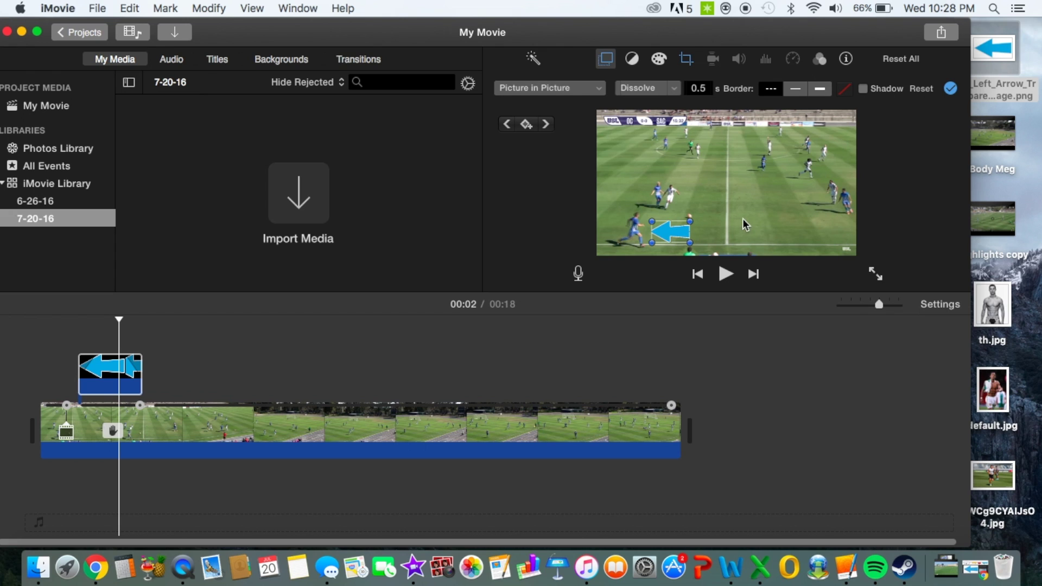
Set the arrow image's crop style to Fit and return to its overlay settings.
key("c")
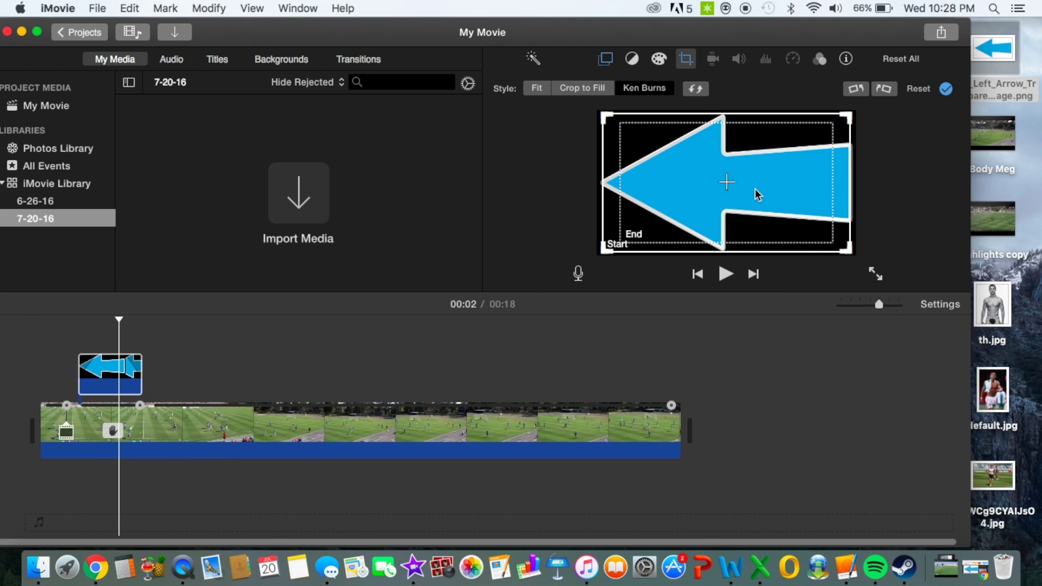
left_click(537, 90)
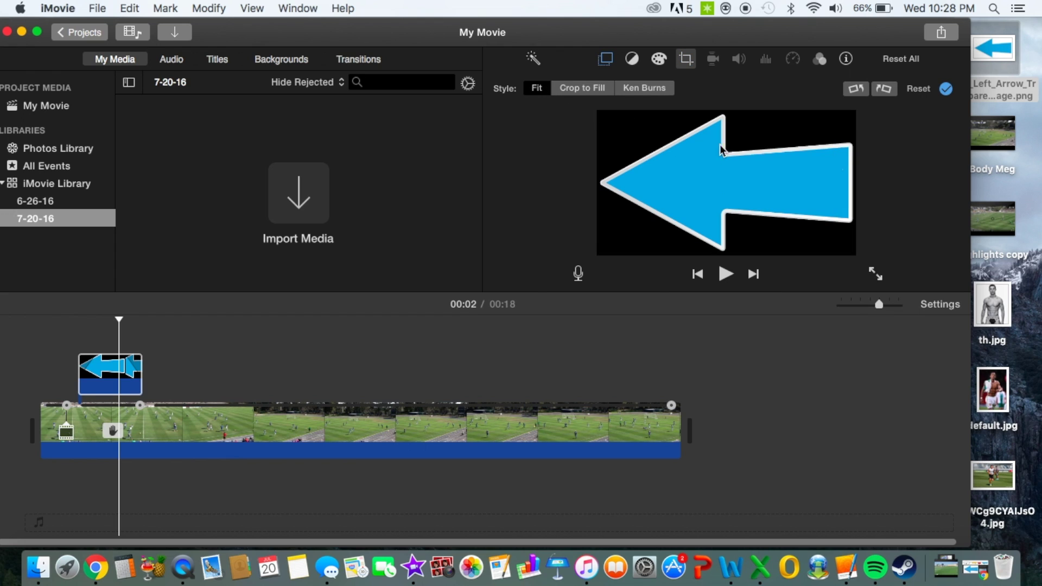
left_click(605, 59)
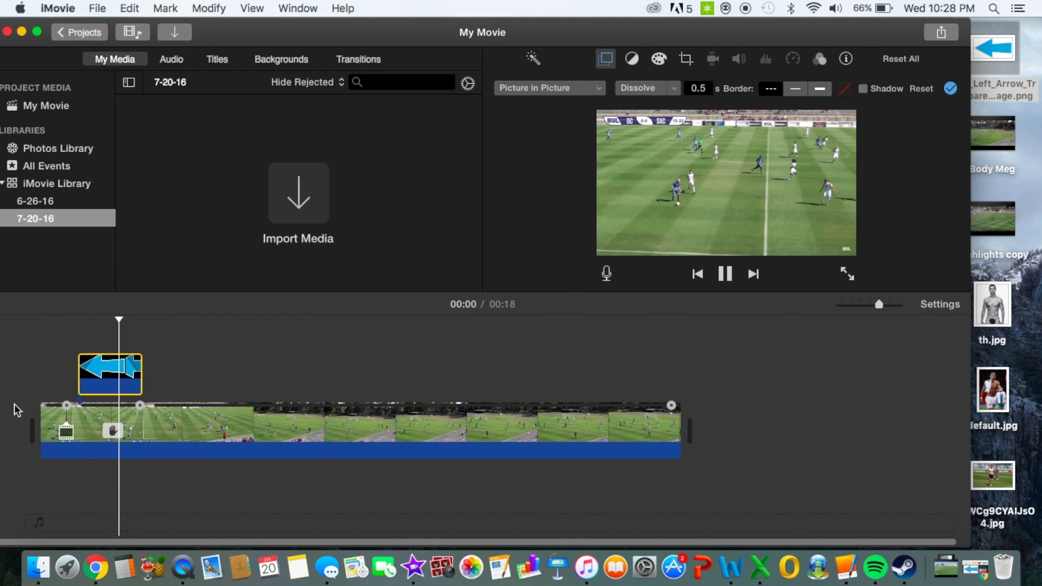
Preview the edited movie, return to its start, and play it in full screen.
key("space")
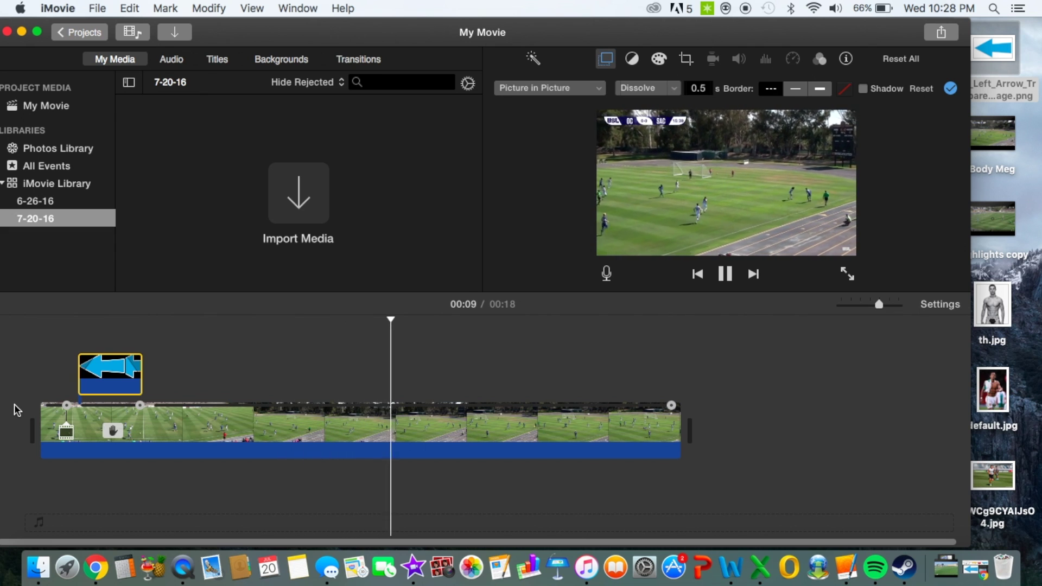
left_click(39, 363)
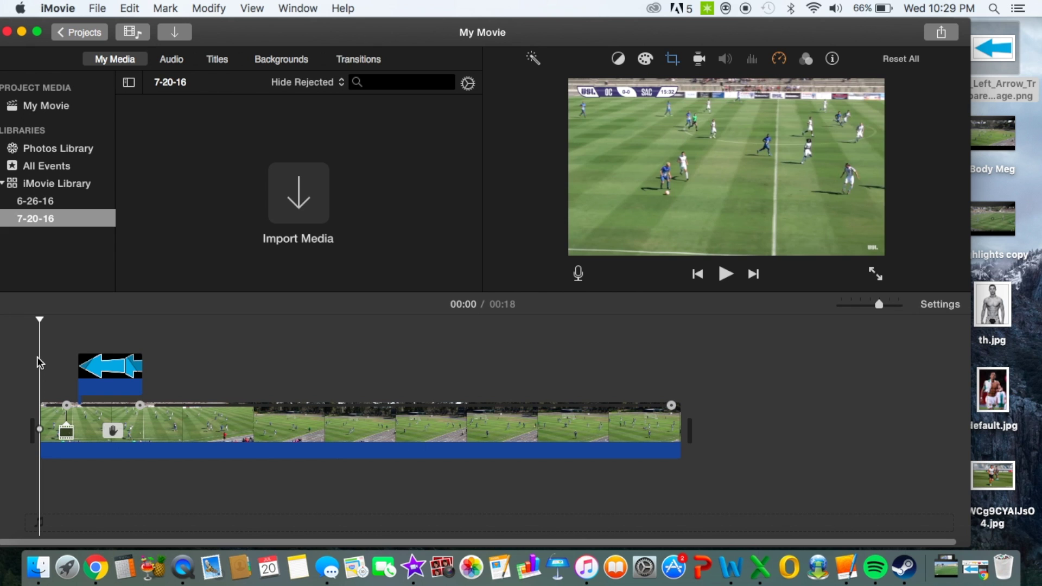
left_click(252, 9)
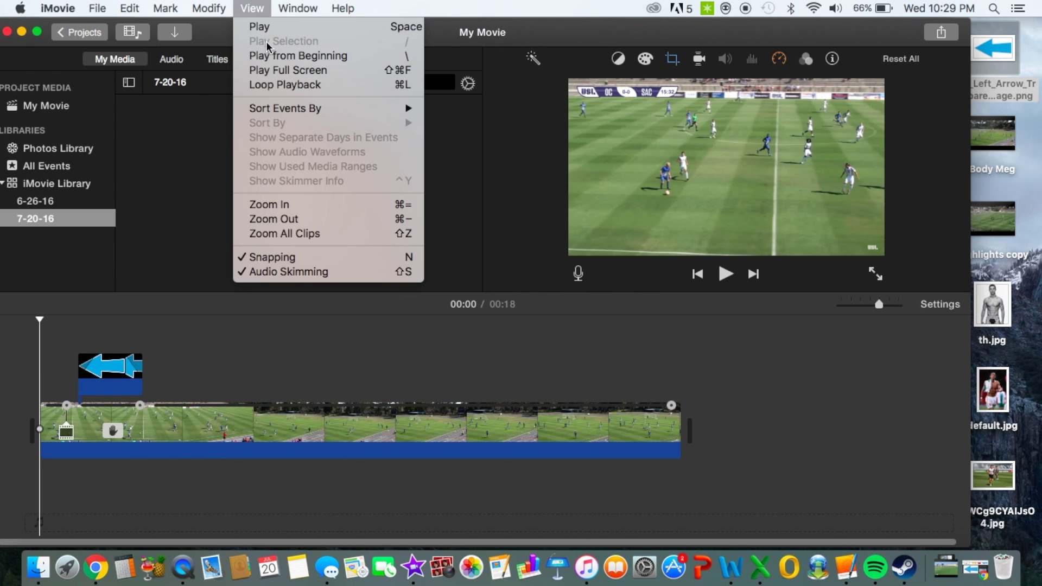
left_click(275, 69)
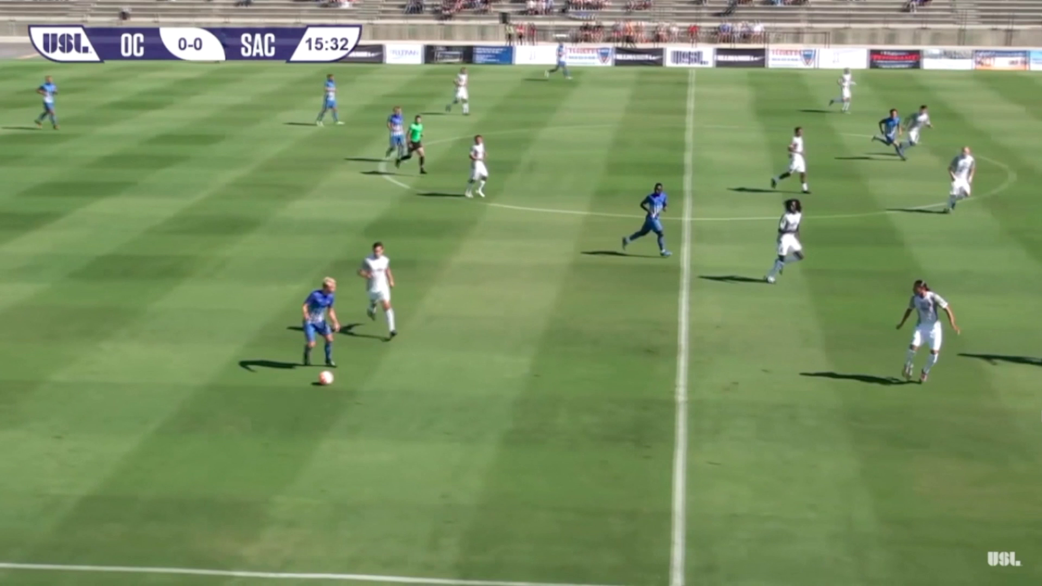